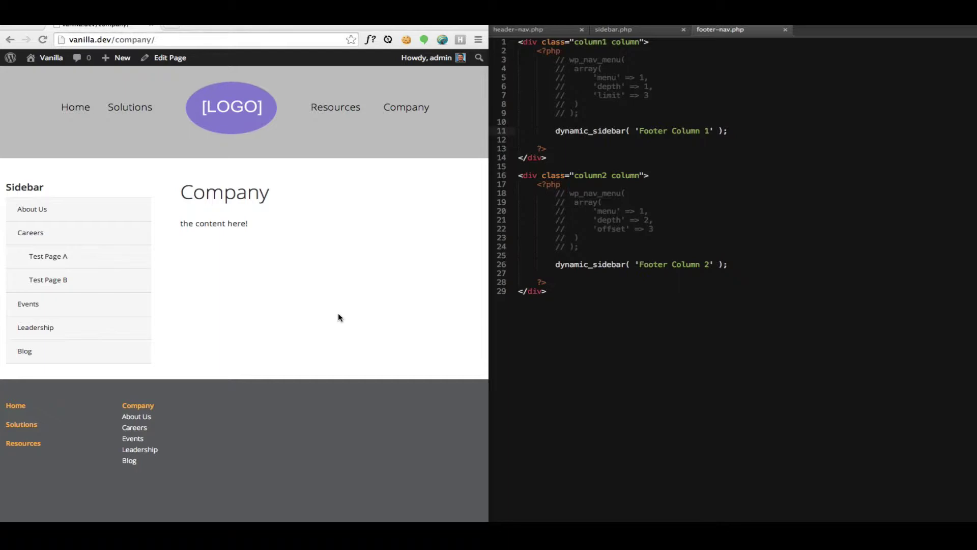
Bring the Chrome windows to the front and return to the top of the Widgets page
key("ctrl+Up")
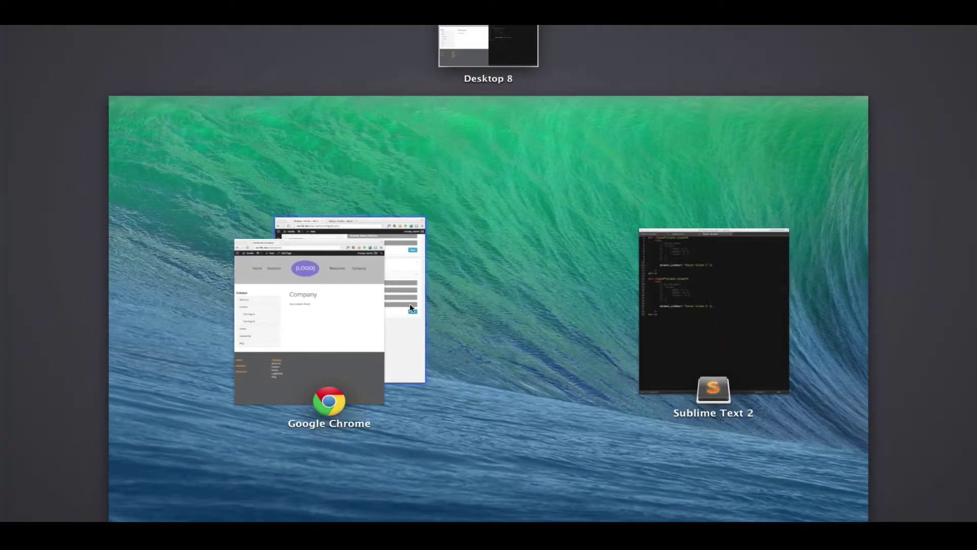
left_click(407, 307)
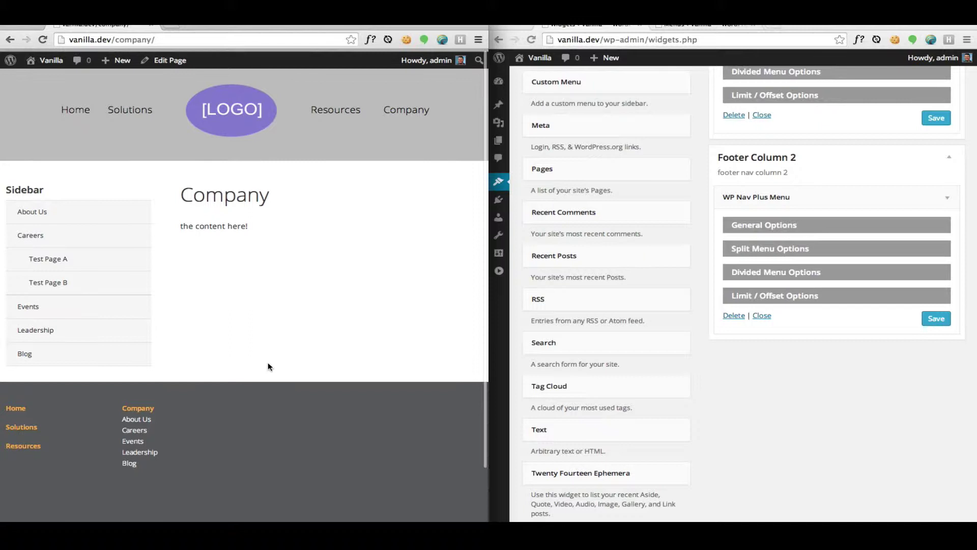
scroll(268, 364, "down", 3)
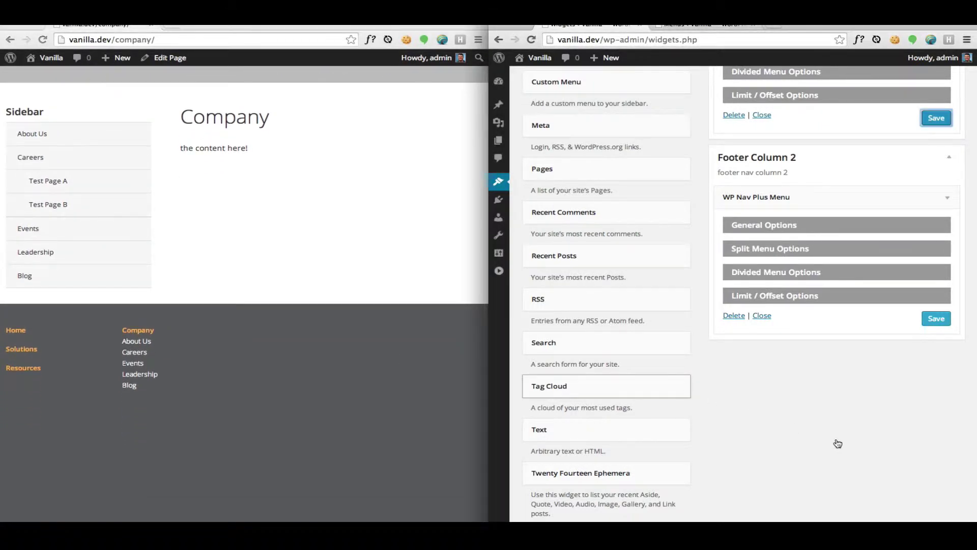
scroll(835, 442, "up", 5)
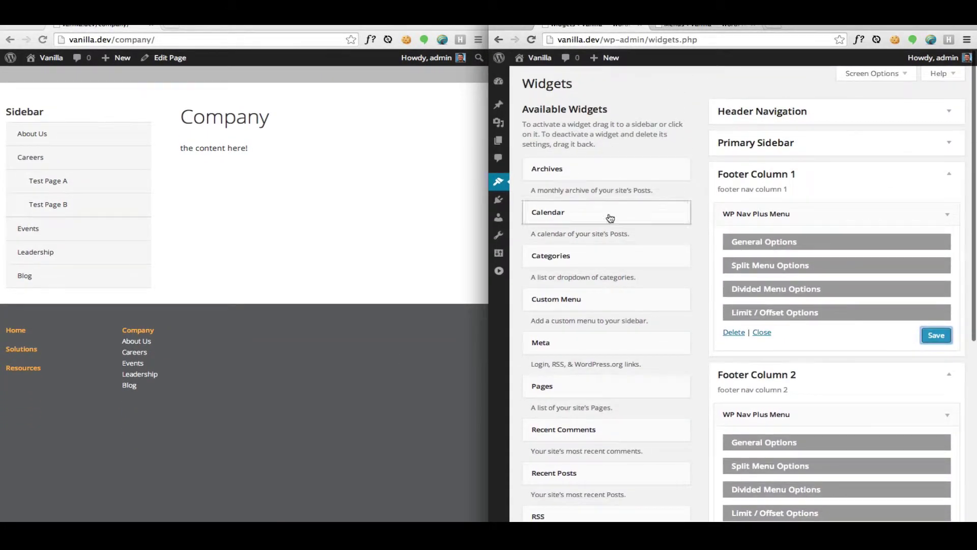
Collapse Footer Column 2 and expand Footer Column 1's WP Nav Plus Menu widget settings
left_click(924, 183)
left_click(945, 212)
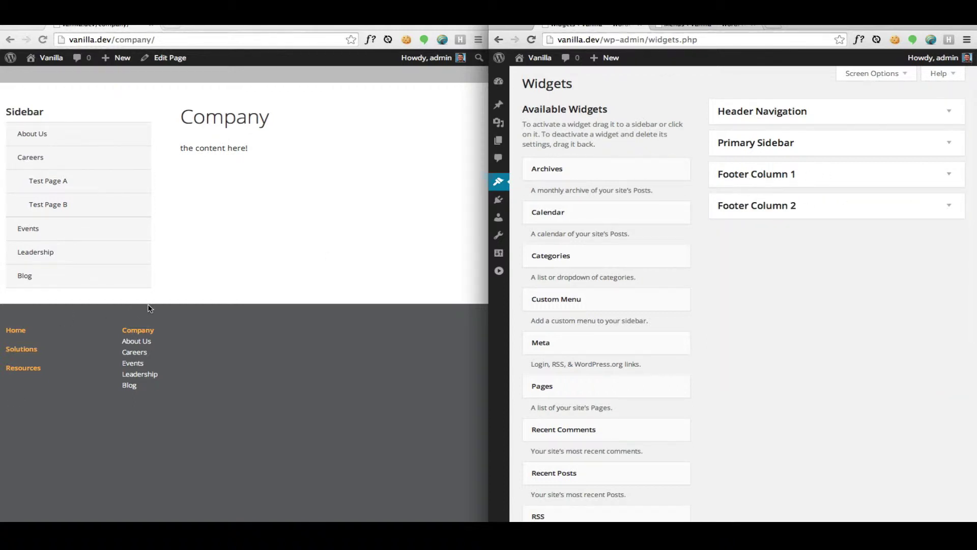
left_click(948, 185)
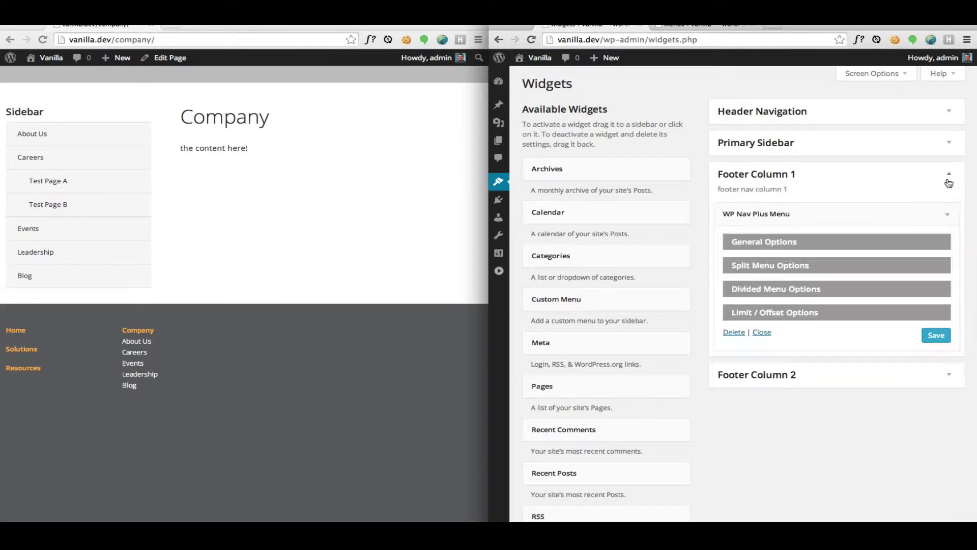
left_click(767, 213)
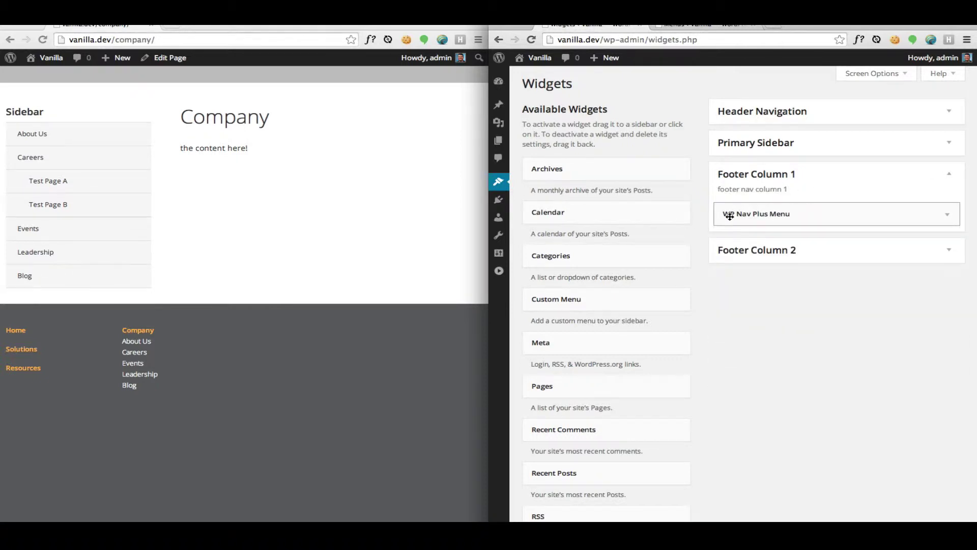
left_click(772, 213)
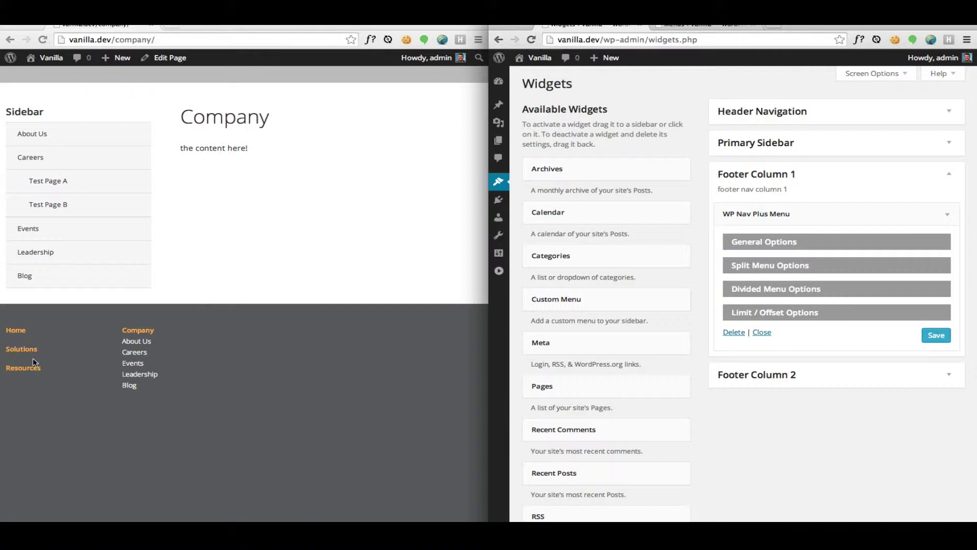
left_click(714, 28)
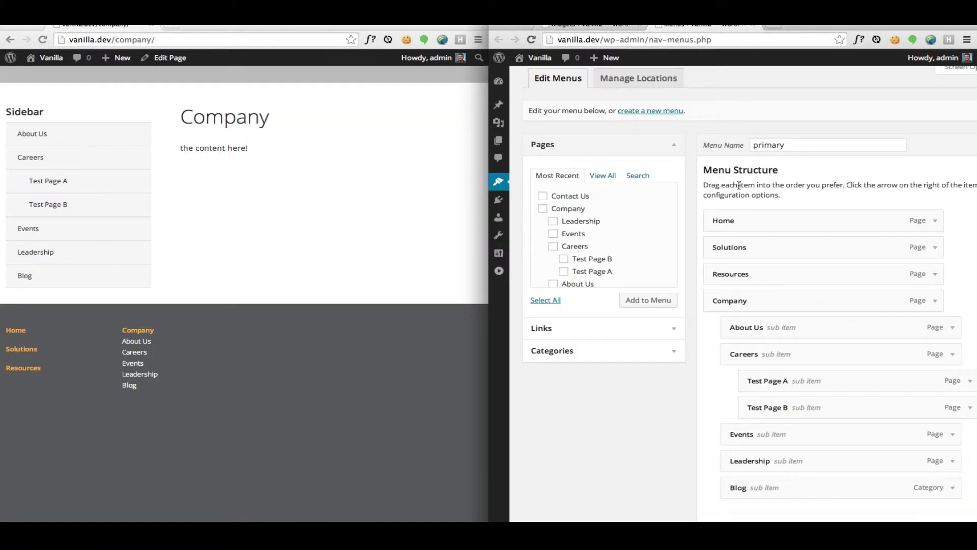
scroll(739, 187, "down", 5)
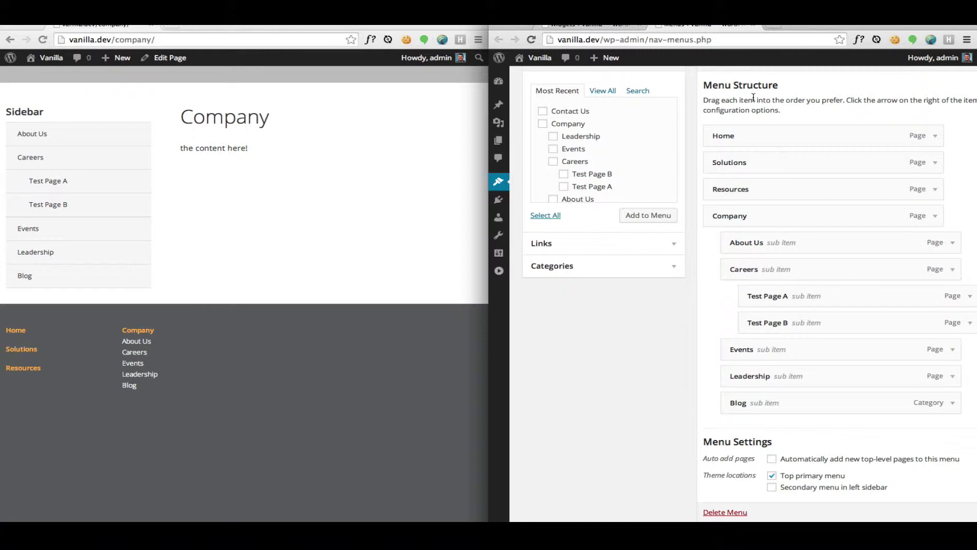
left_click(610, 24)
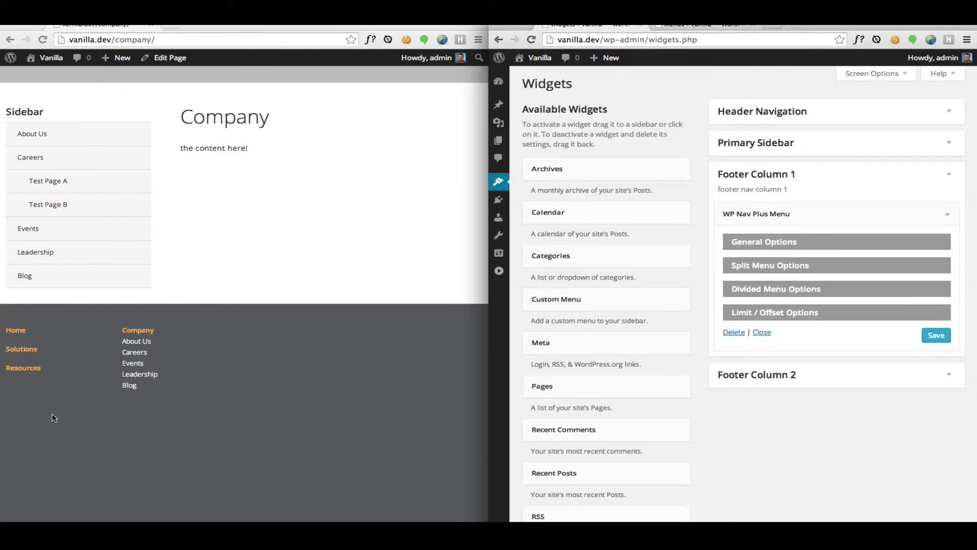
Set Footer Column 1's WP Nav Plus Menu limit to 2 and save the widget
left_click(898, 314)
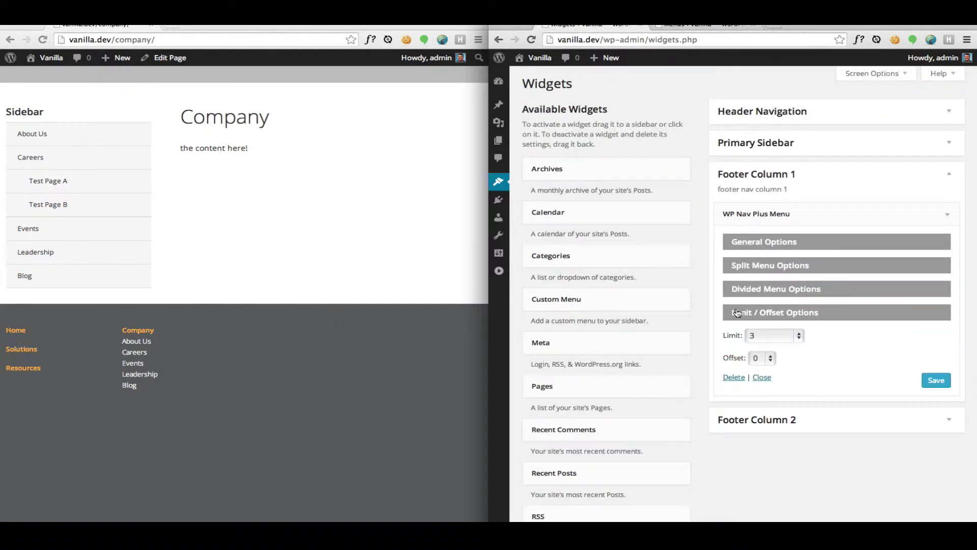
scroll(733, 311, "down", 2)
left_click(788, 301)
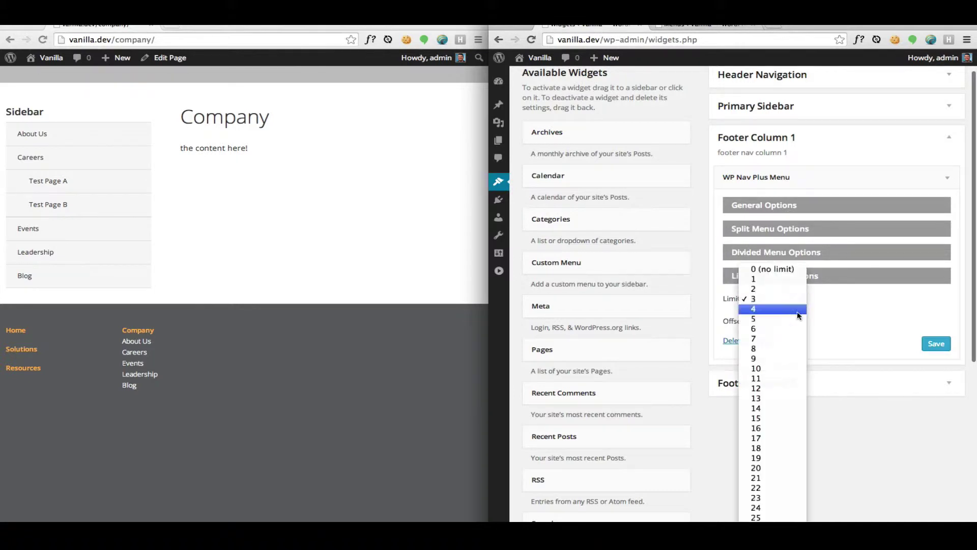
left_click(794, 298)
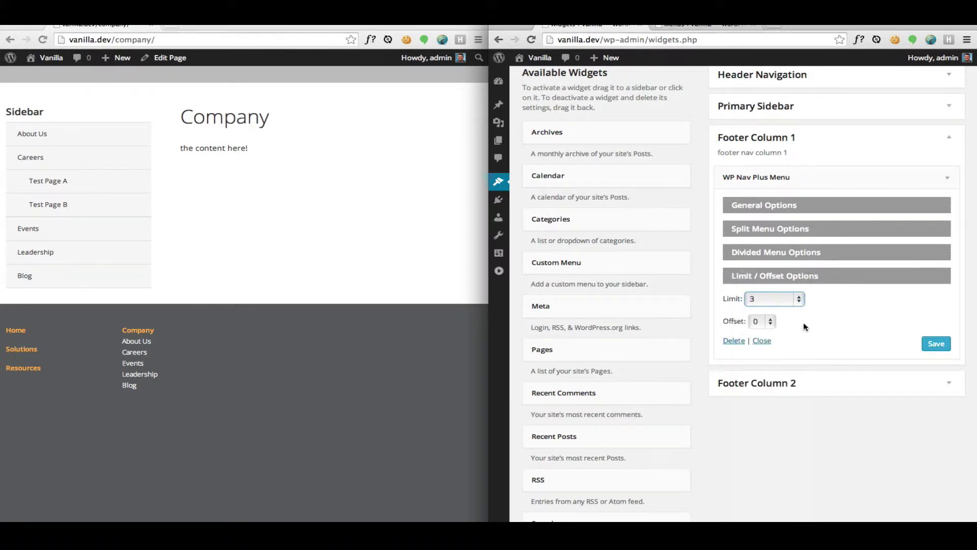
left_click(769, 300)
left_click(768, 290)
left_click(924, 345)
Reload the site to check the footer, then change the limit to 3 and save again
left_click(164, 445)
key("super+r")
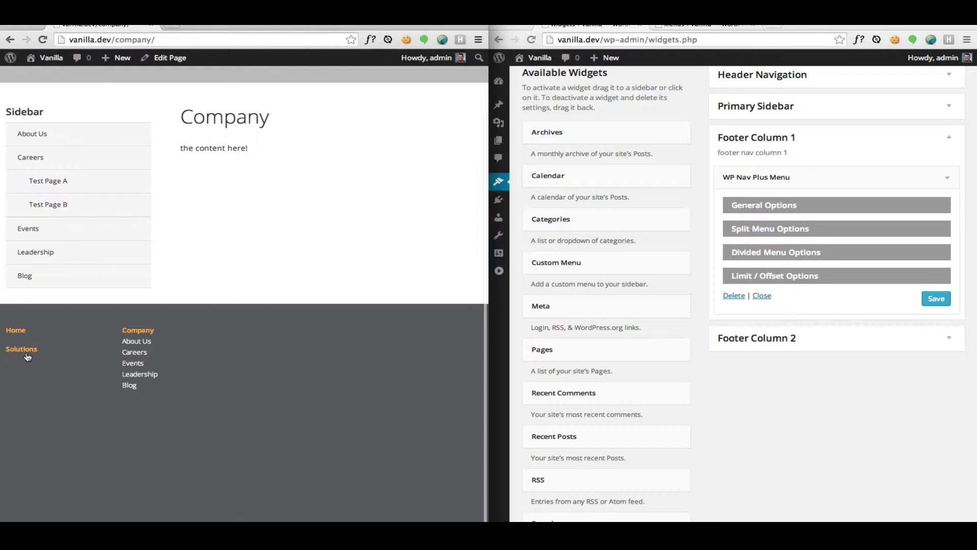
left_click(783, 275)
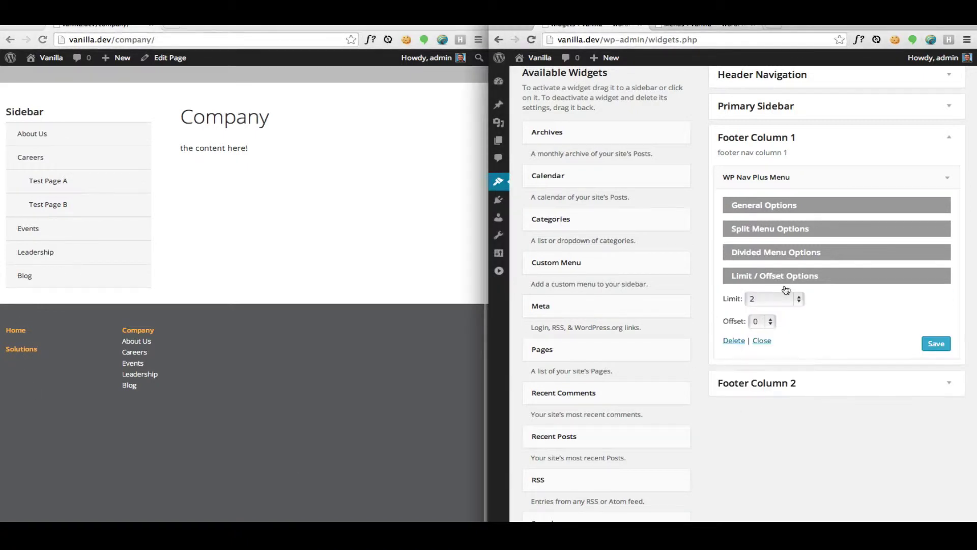
left_click(773, 299)
left_click(774, 308)
left_click(936, 344)
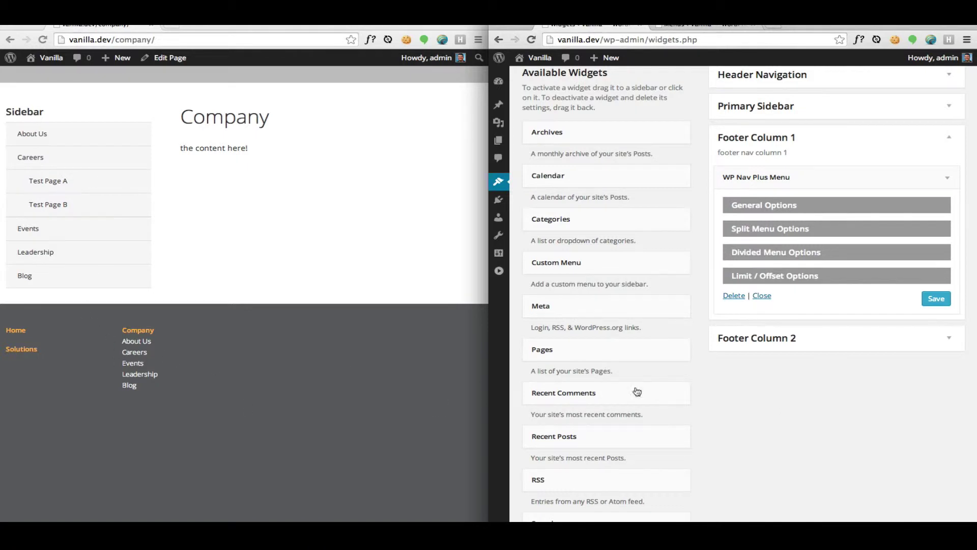
Review Footer Column 2's Limit / Offset Options (limit 0, offset 3), then reload the site
left_click(815, 338)
scroll(817, 366, "down", 3)
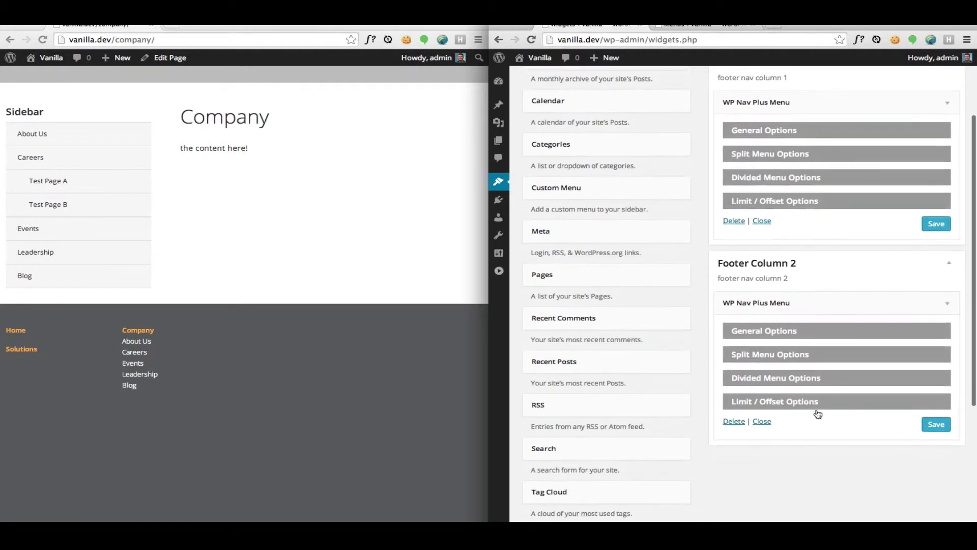
left_click(811, 402)
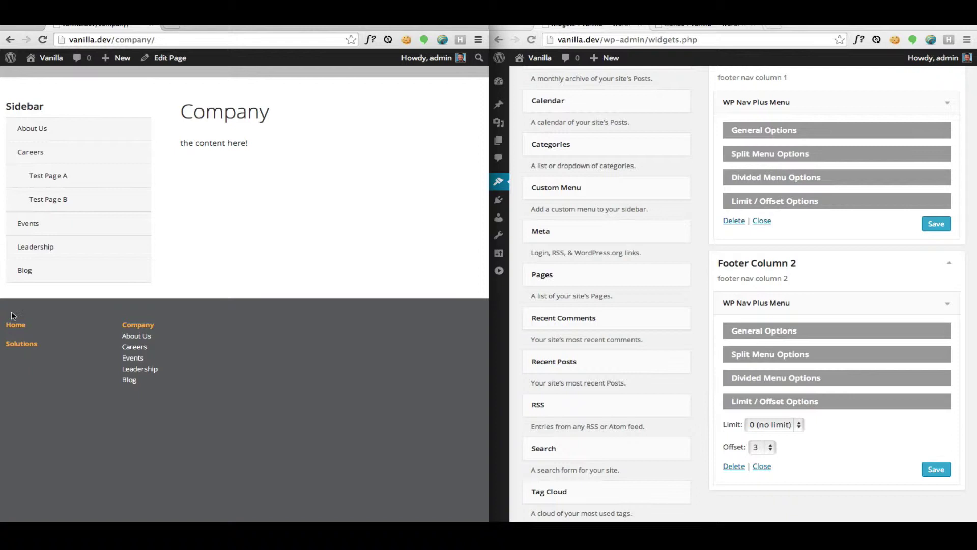
left_click(798, 479)
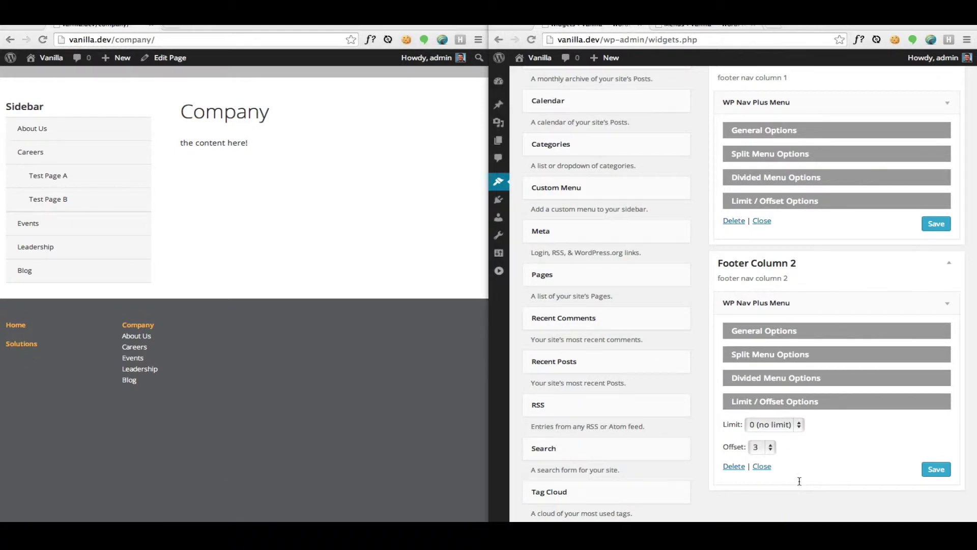
scroll(732, 433, "down", 1)
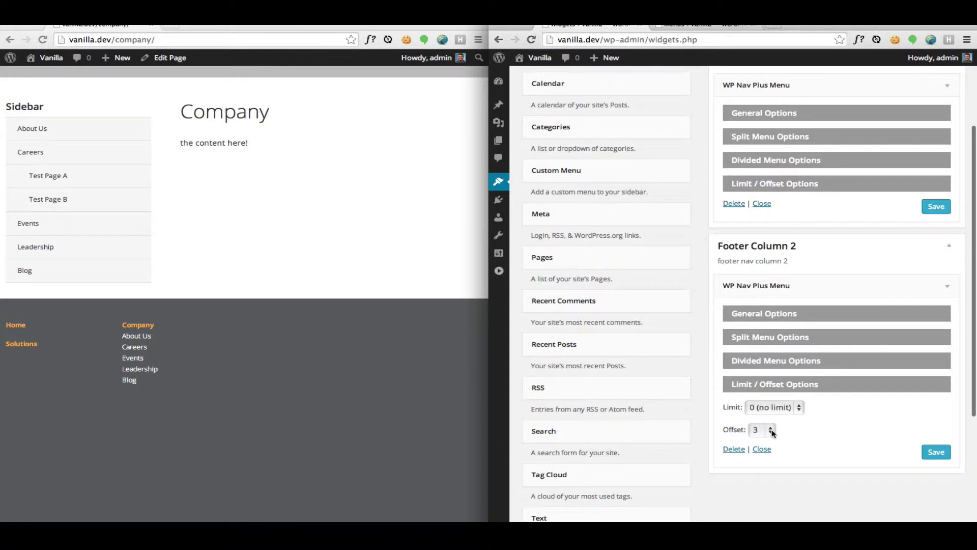
left_click(162, 411)
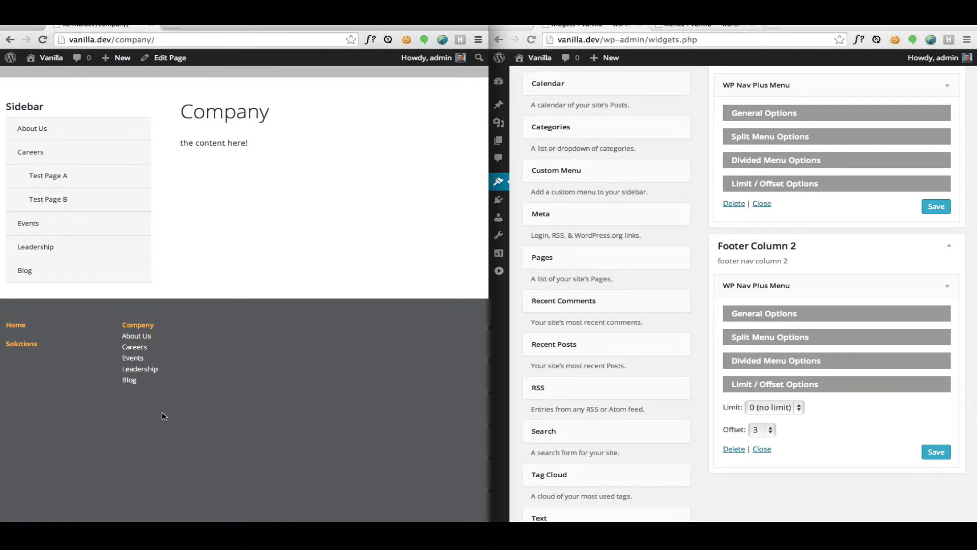
key("super+r")
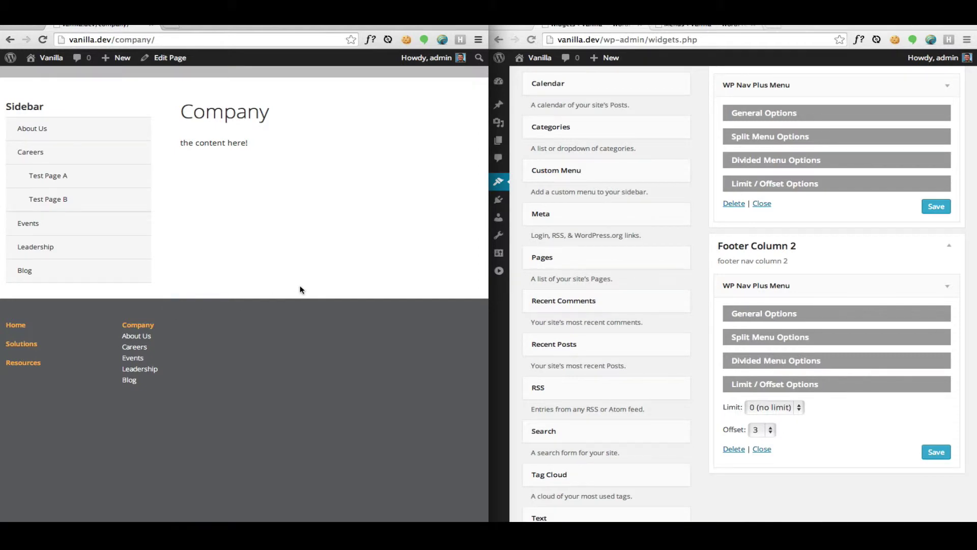
In Sublime Text, comment out the Footer Column 2 dynamic_sidebar call in footer-nav.php
key("ctrl+Up")
left_click(704, 327)
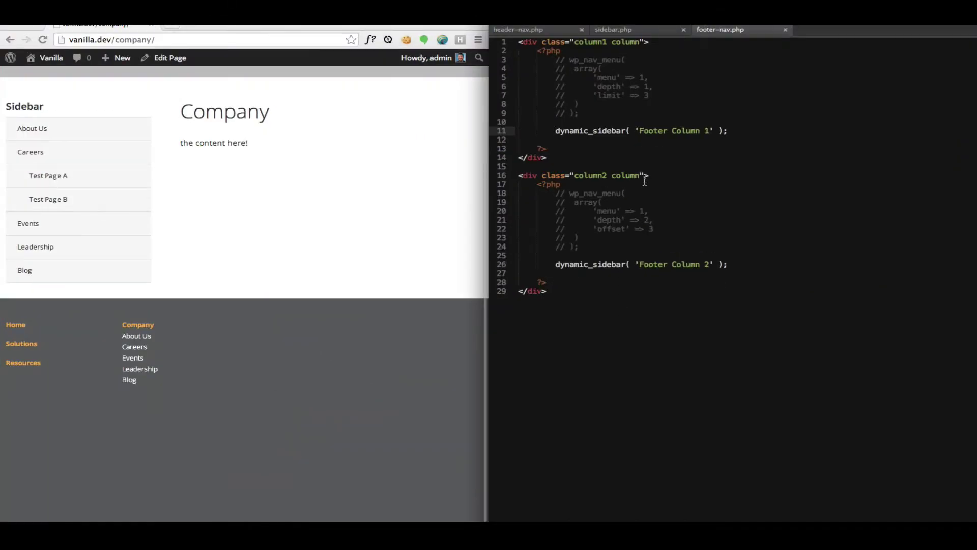
left_click(556, 268)
key("super+slash")
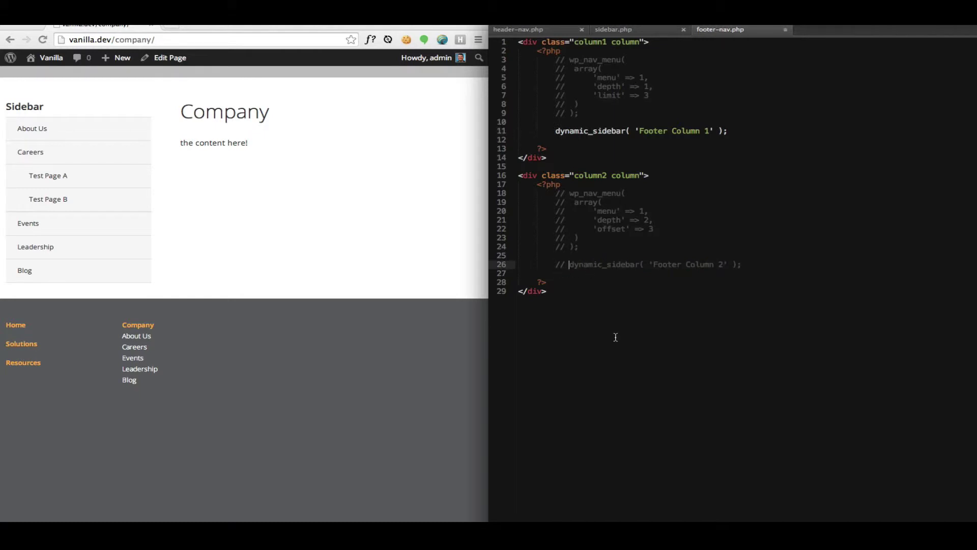
key("super+slash")
key("super+slash")
left_click(555, 131)
key("super+slash")
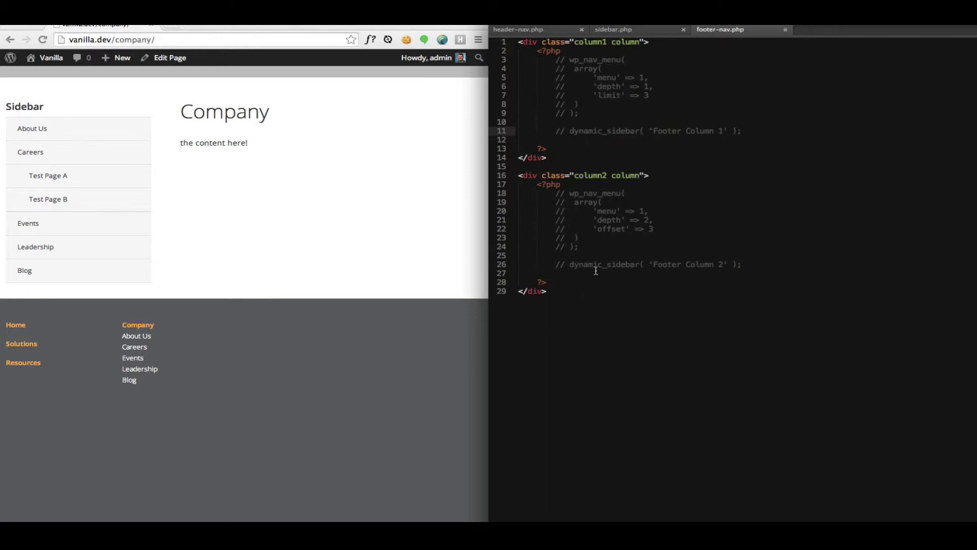
Check both commented menu calls, then reload the site to see the empty footer
left_click_drag(585, 248, 494, 233)
left_click_drag(610, 110, 517, 59)
mouse_move(421, 62)
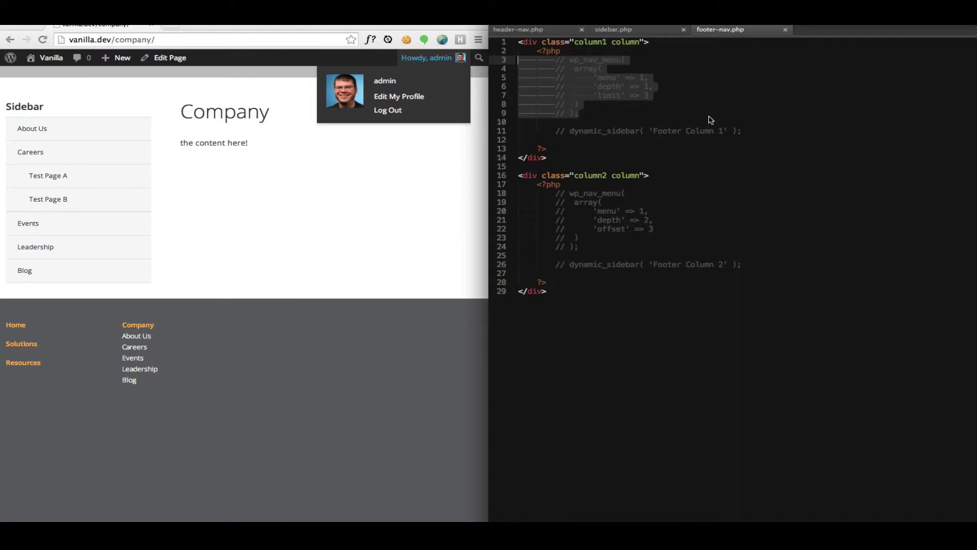
left_click(699, 251)
left_click(378, 326)
key("super+r")
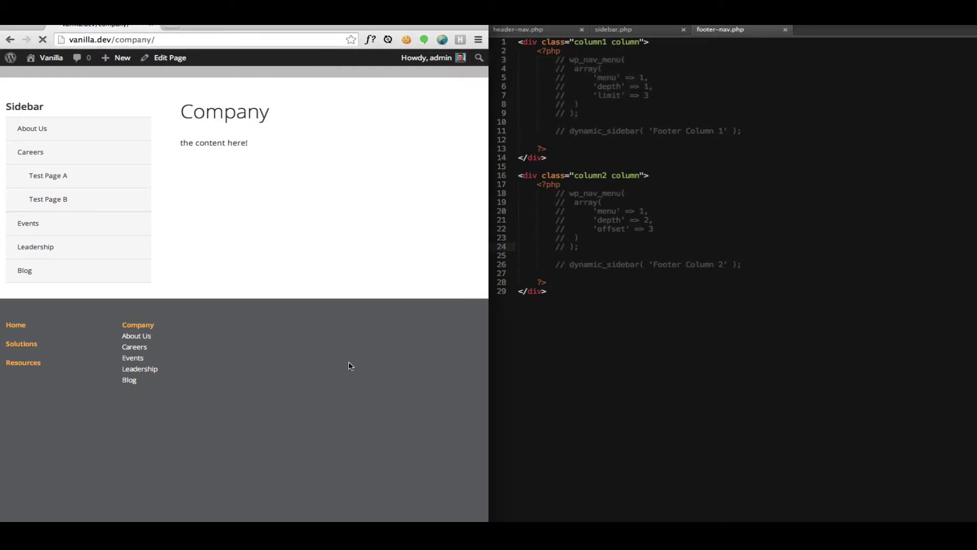
Uncomment the first column's wp_nav_menu call in footer-nav.php and reload the site
left_click(707, 241)
left_click_drag(590, 116, 478, 64)
key("super+slash")
left_click(238, 297)
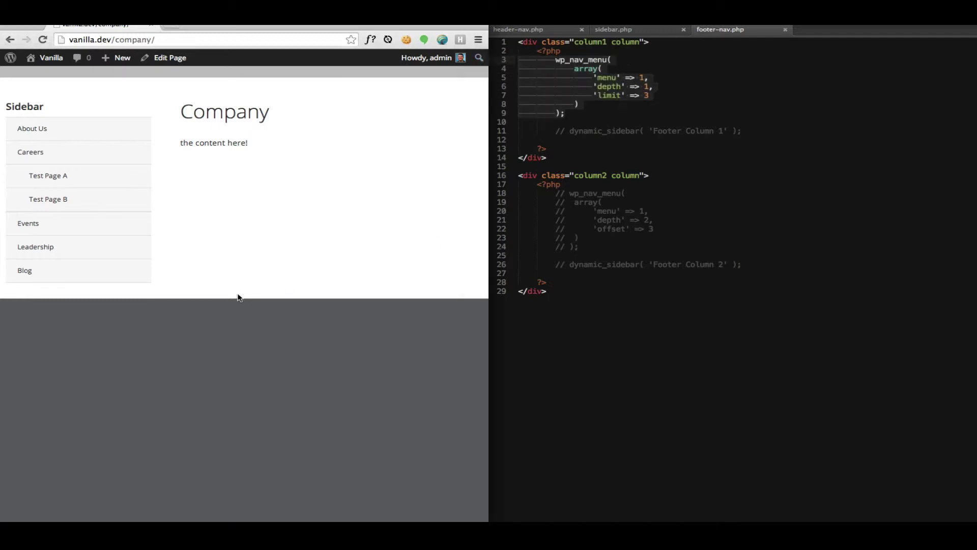
key("super+r")
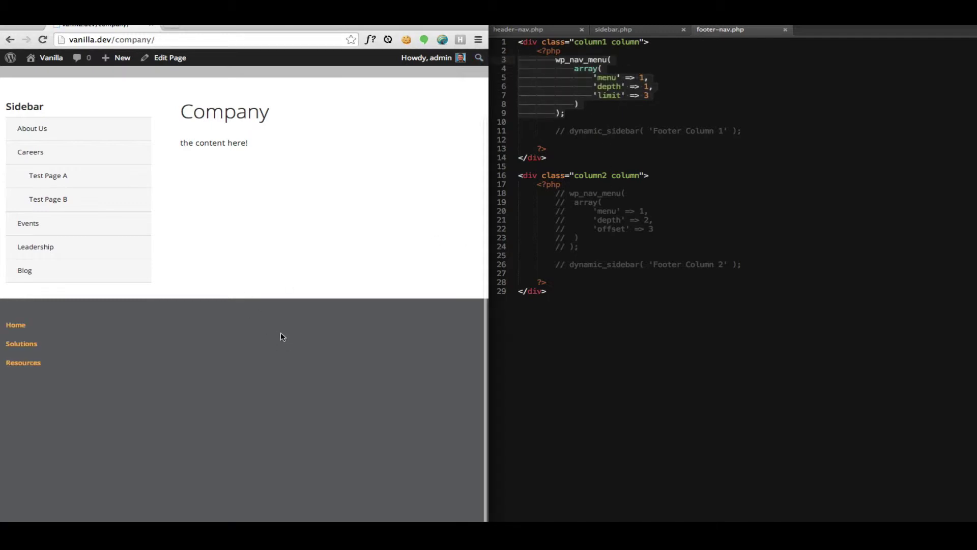
Set the first column's 'limit' argument to 2 and view the footer result
left_click(689, 151)
left_click(615, 87)
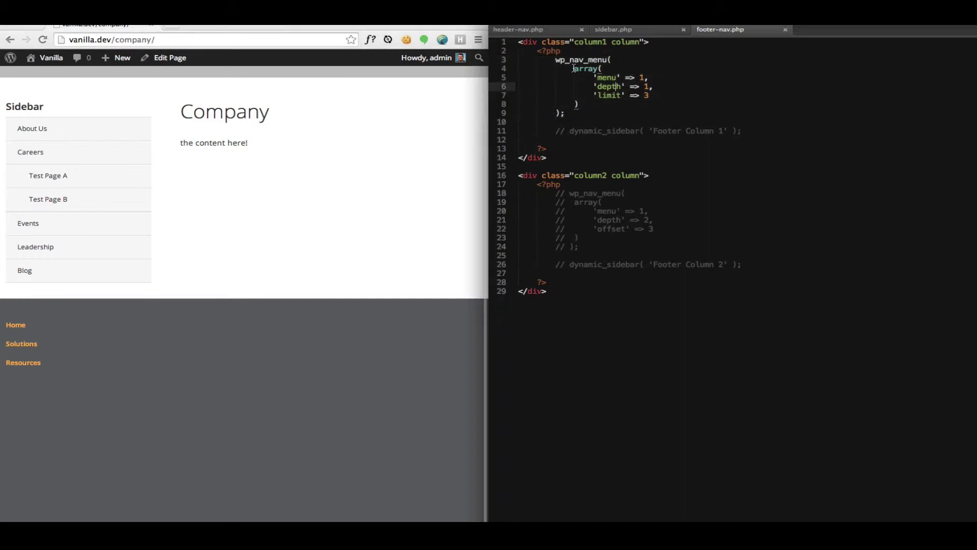
double_click(578, 60)
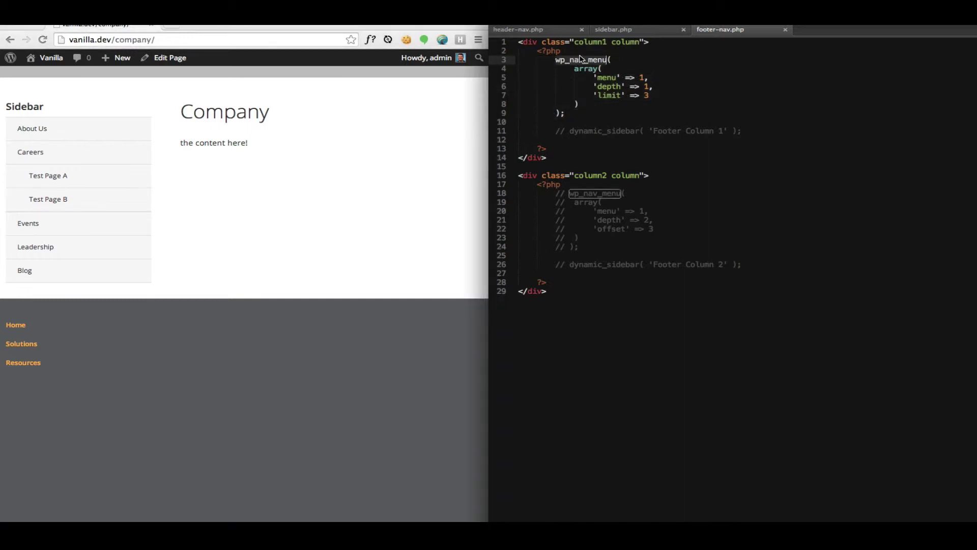
left_click(634, 63)
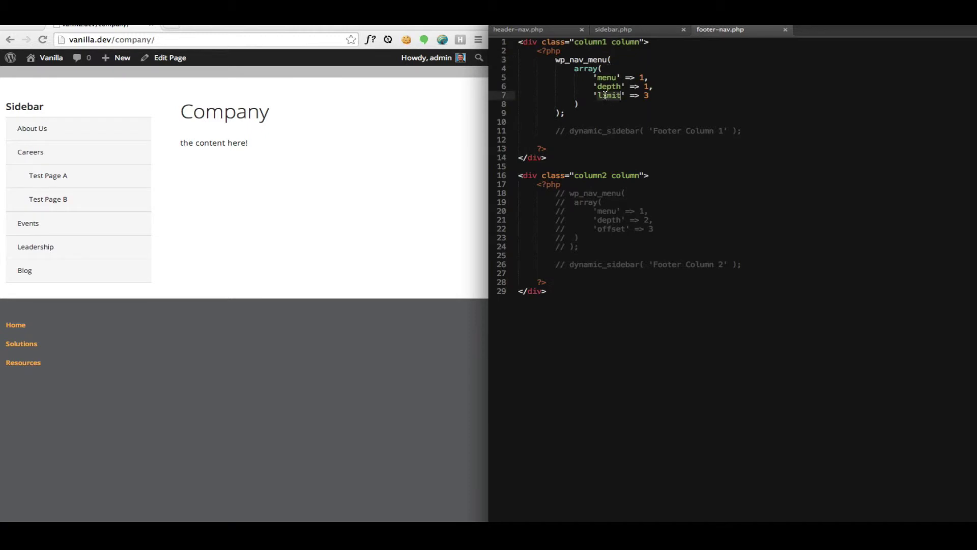
left_click(620, 96)
left_click(303, 284)
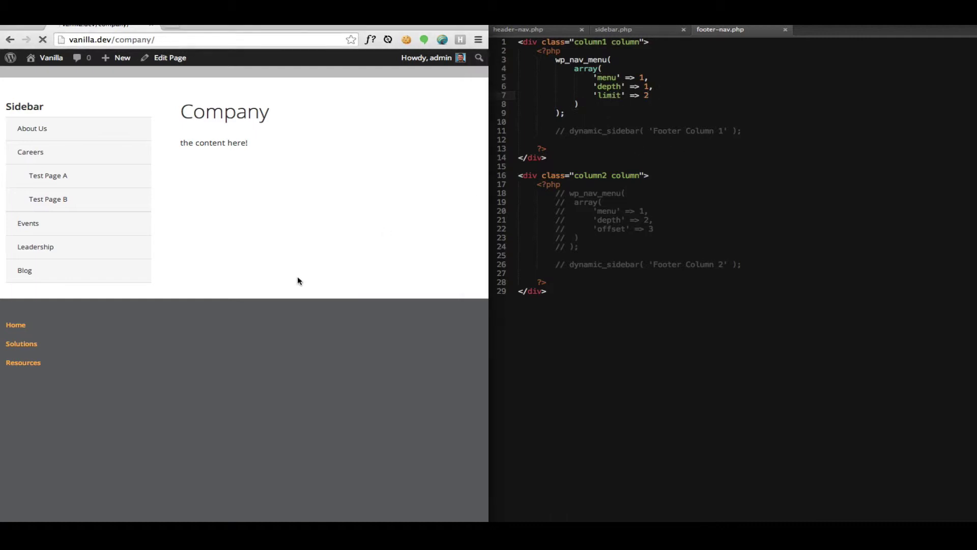
Change the limit to 1, save, and reload the site to compare
left_click(772, 129)
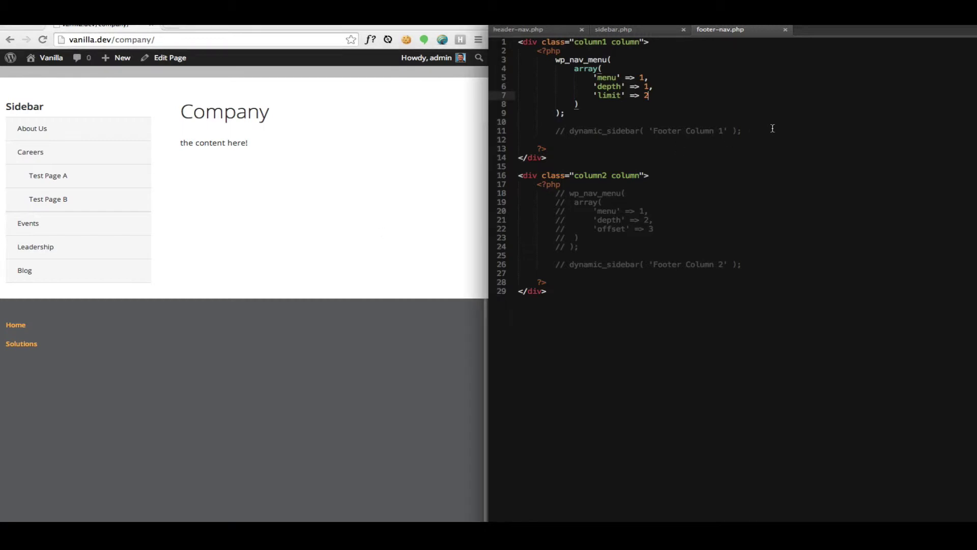
key("BackSpace")
type("1")
key("super+s")
left_click(308, 294)
key("super+r")
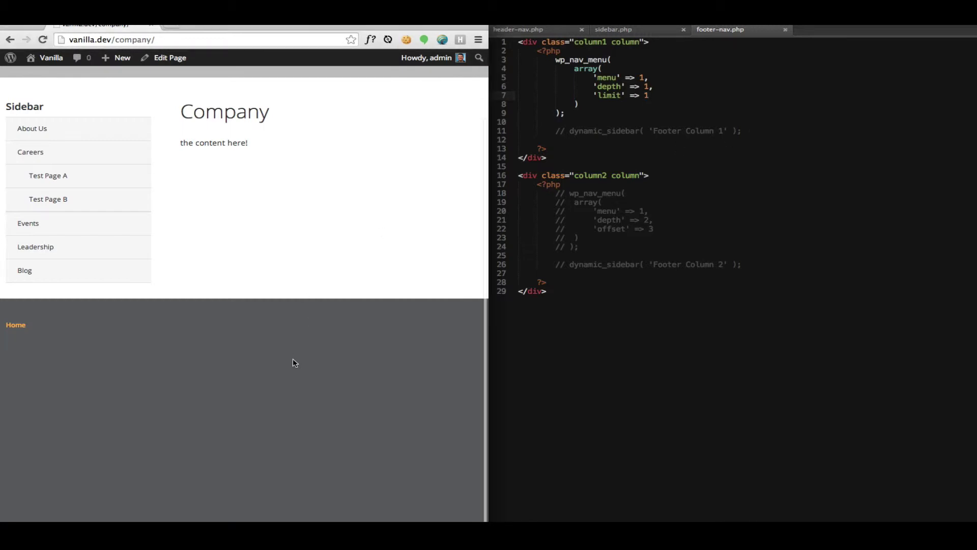
Restore the first column's 'limit' to 3
key("super+Tab")
key("BackSpace")
type("3")
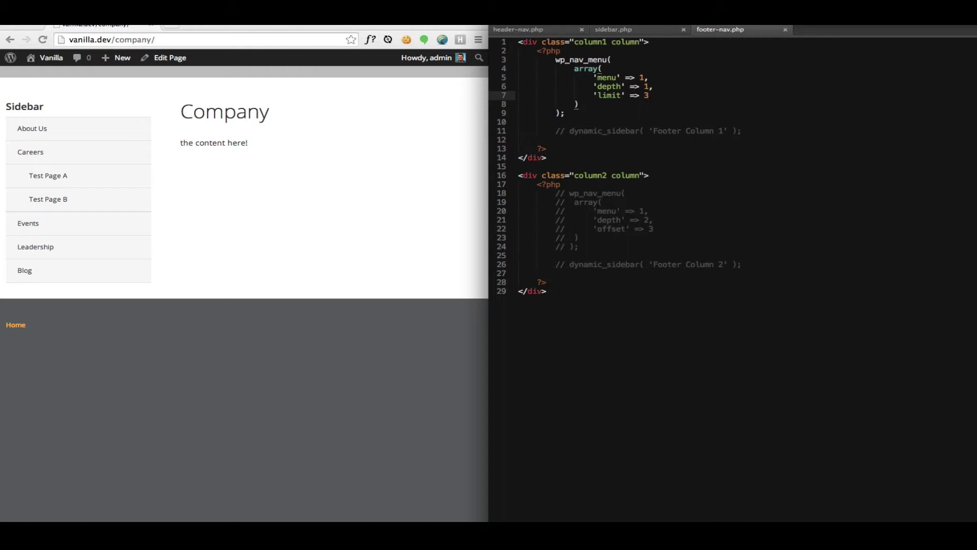
left_click(793, 178)
Uncomment the second column's wp_nav_menu call with 'offset' 3 and reload the site footer
left_click_drag(579, 246, 480, 195)
key("super+slash")
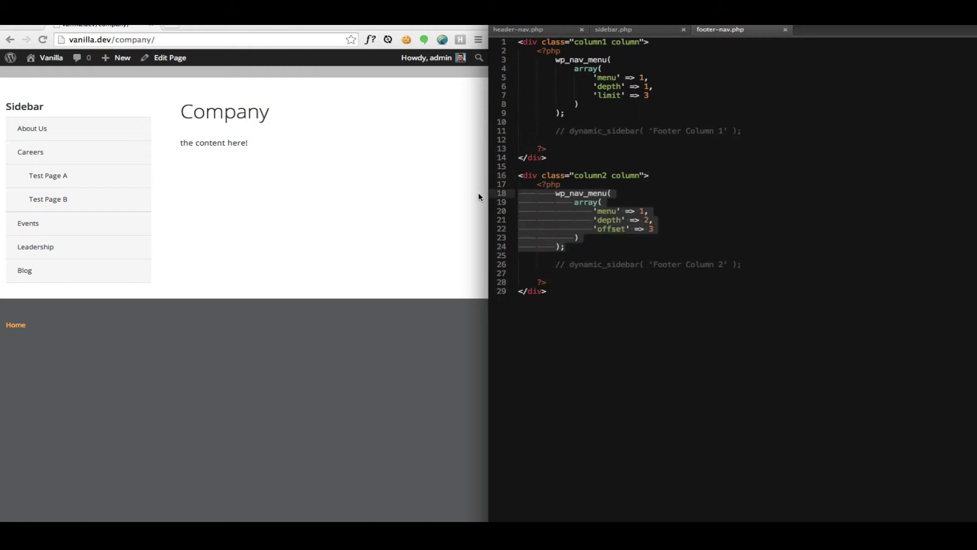
left_click(647, 202)
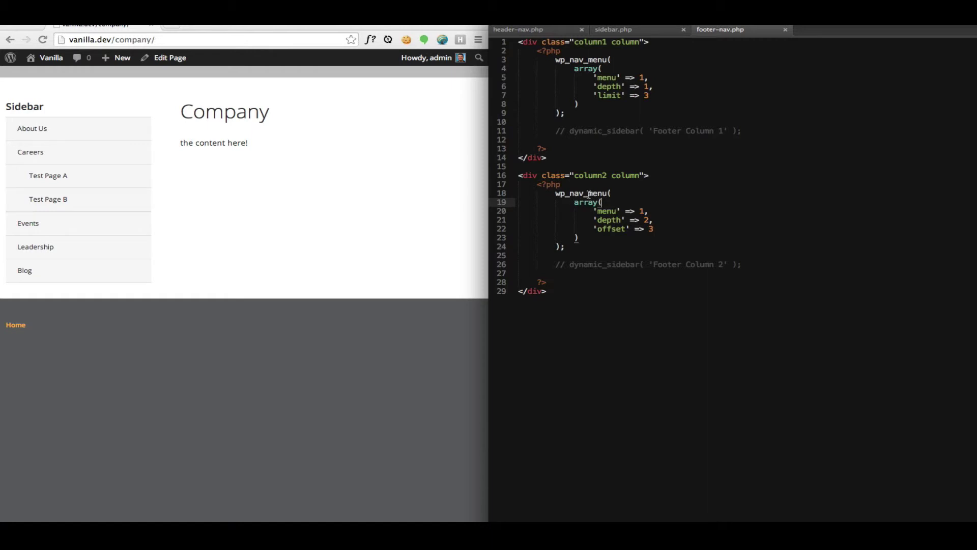
left_click(634, 228)
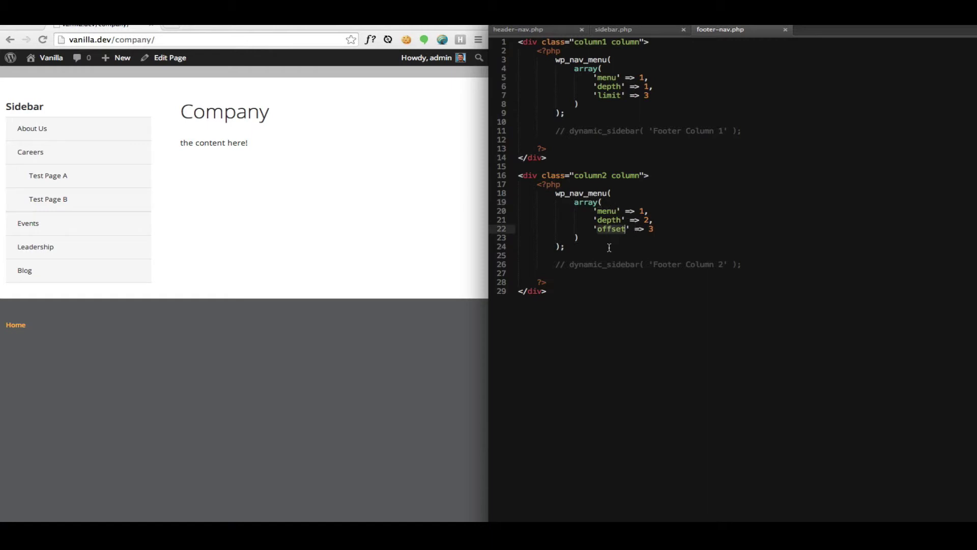
left_click(661, 234)
left_click(171, 420)
key("super+r")
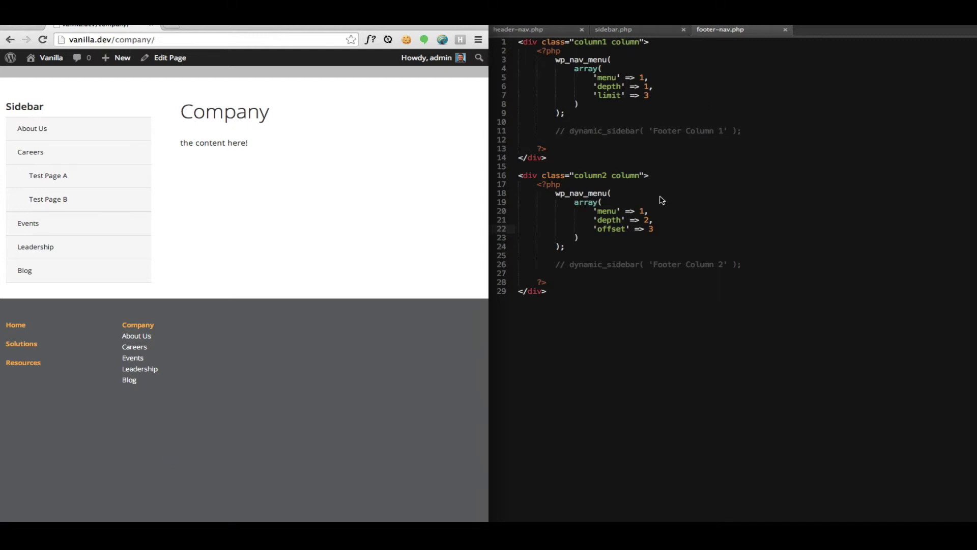
Add 'offset' => 1 after 'limit' => 3 in column1, save footer-nav.php, and reload the site
left_click(664, 97)
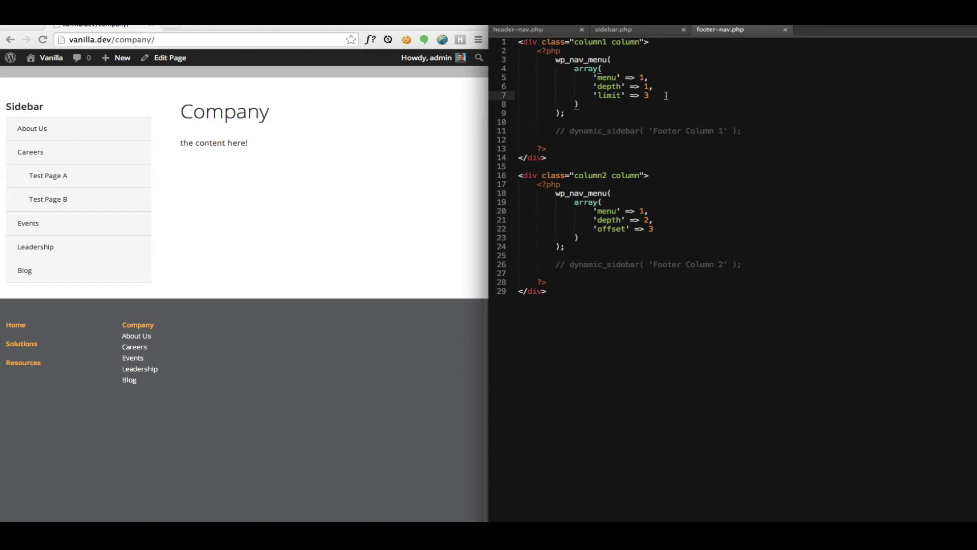
type(",")
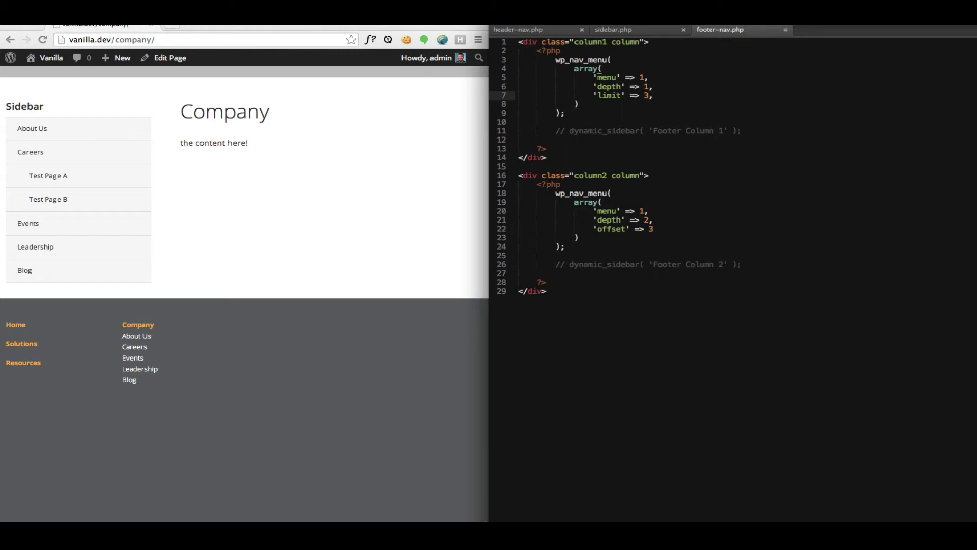
key("Return")
key("Return")
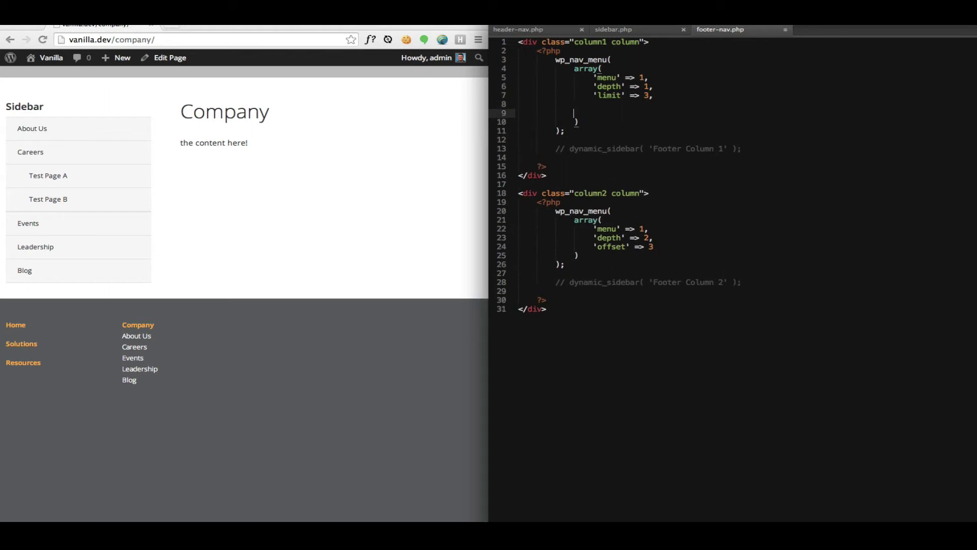
key("BackSpace")
key("BackSpace")
key("Return")
type("'")
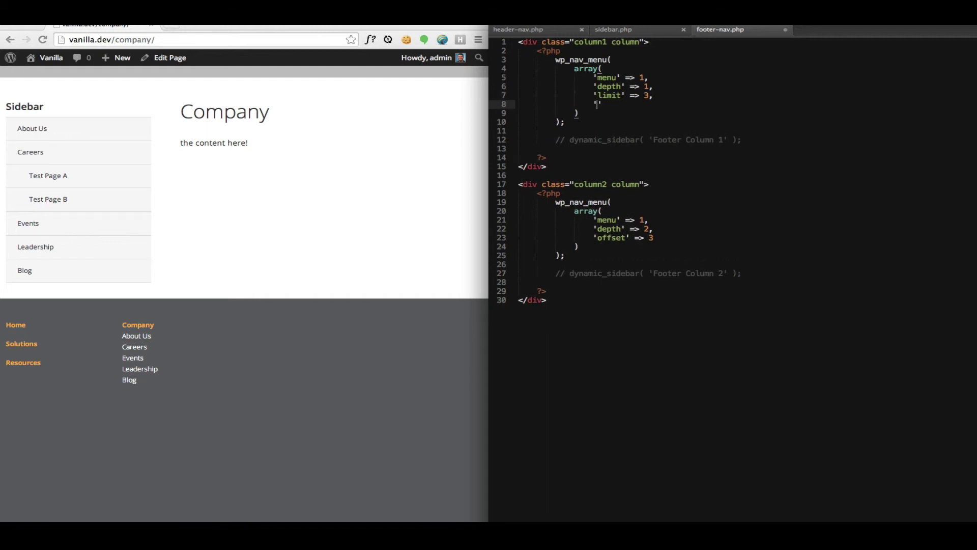
type("offset' => 1")
key("ctrl+s")
left_click(299, 290)
key("ctrl+r")
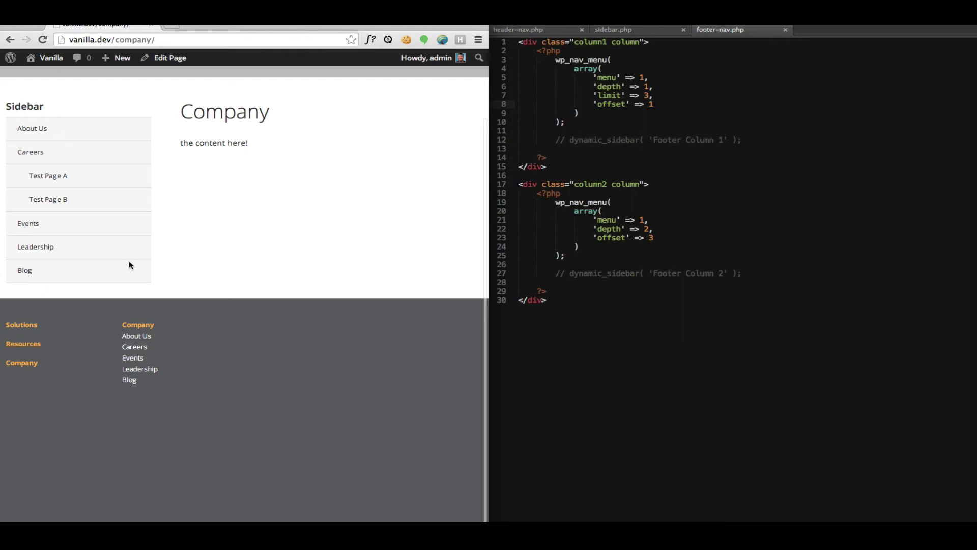
key("ctrl+Up")
Bring the WordPress admin window forward and open the Menus editor
left_click(425, 310)
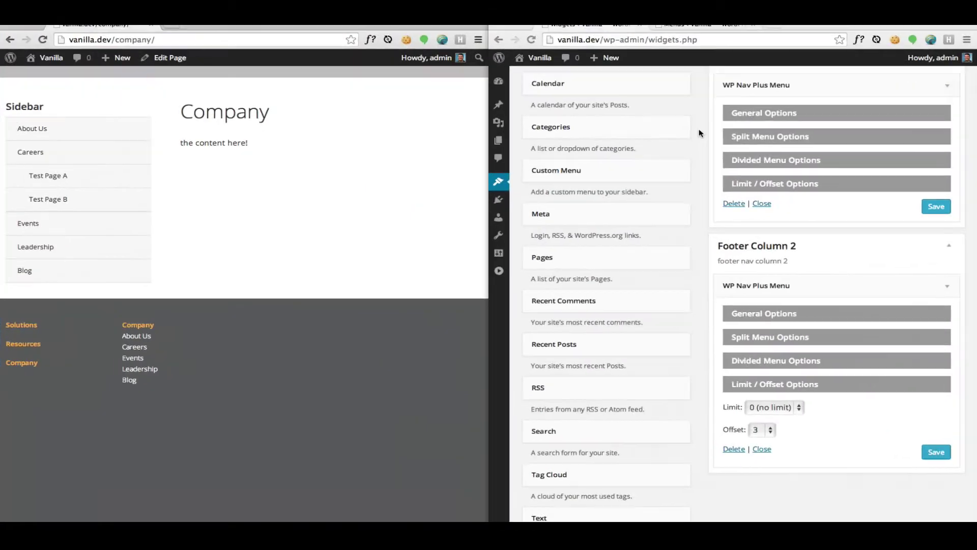
left_click(704, 26)
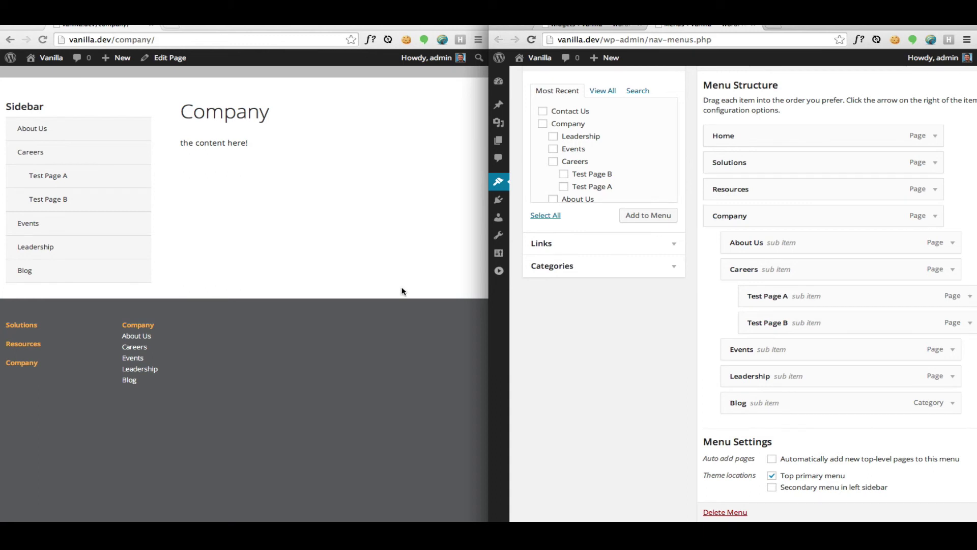
Reload the site's Company page and inspect its sidebar menu links
left_click(349, 288)
key("super+r")
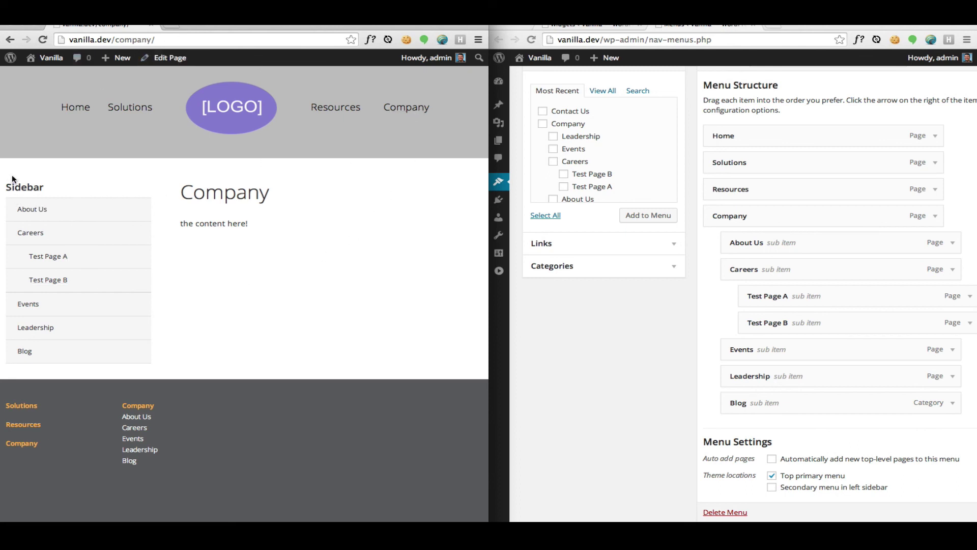
left_click_drag(13, 178, 59, 269)
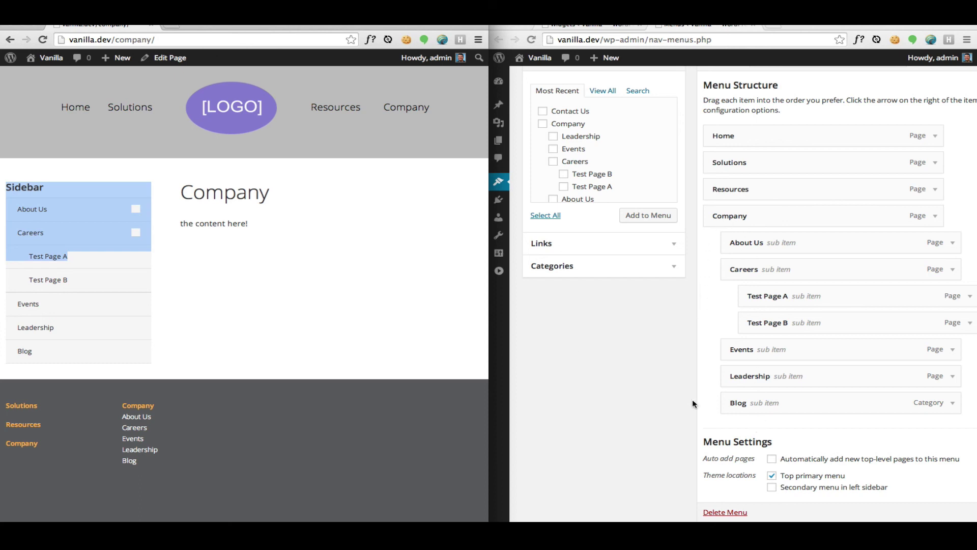
left_click(217, 276)
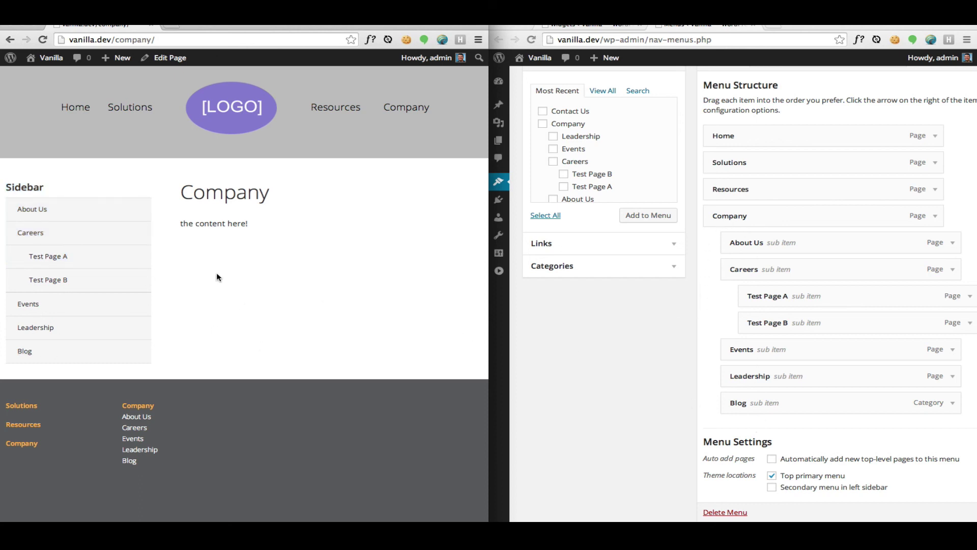